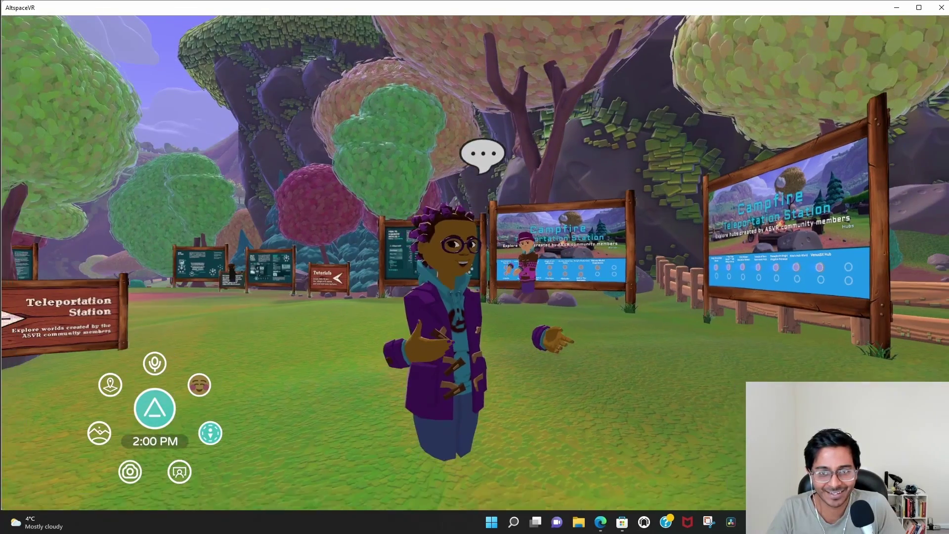
Turn the camera left and right around the Campfire to view the other avatar.
key(e)
key(q)
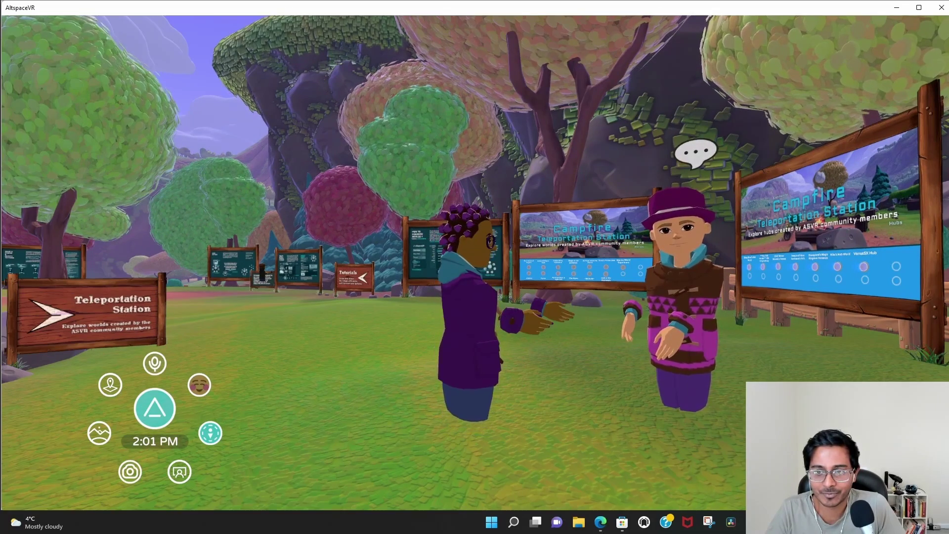
key(e)
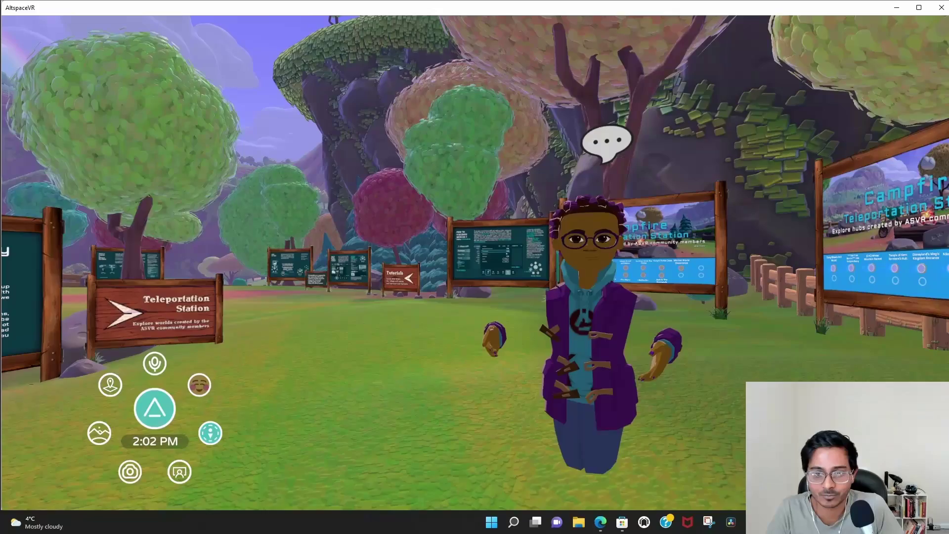
key(Left)
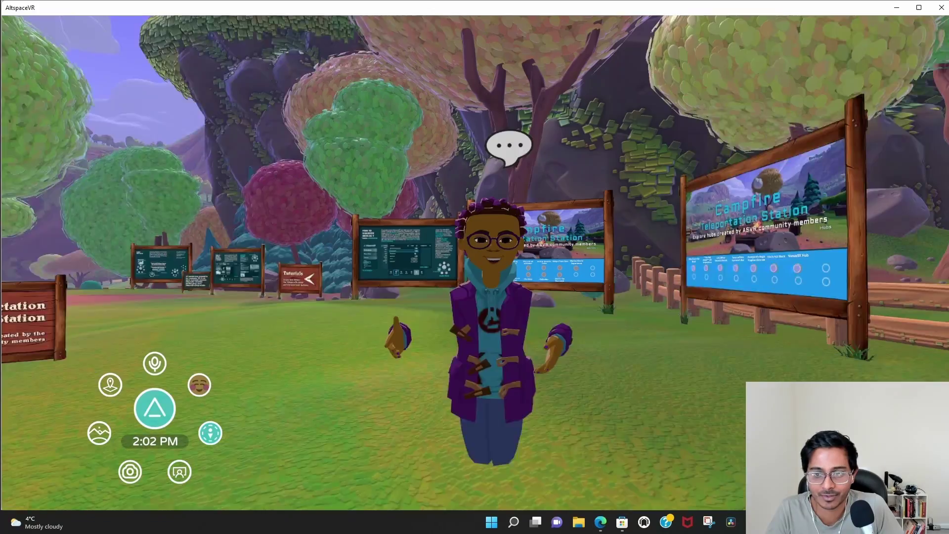
key(Left)
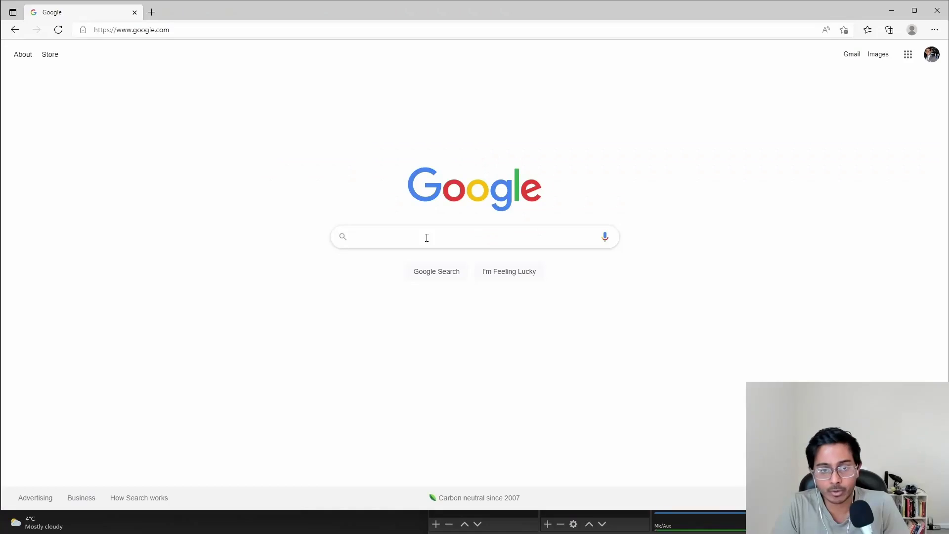
Search Google for 'altverse vr' and open the 'AltspaceVR: Home' result.
click(427, 237)
text(a)
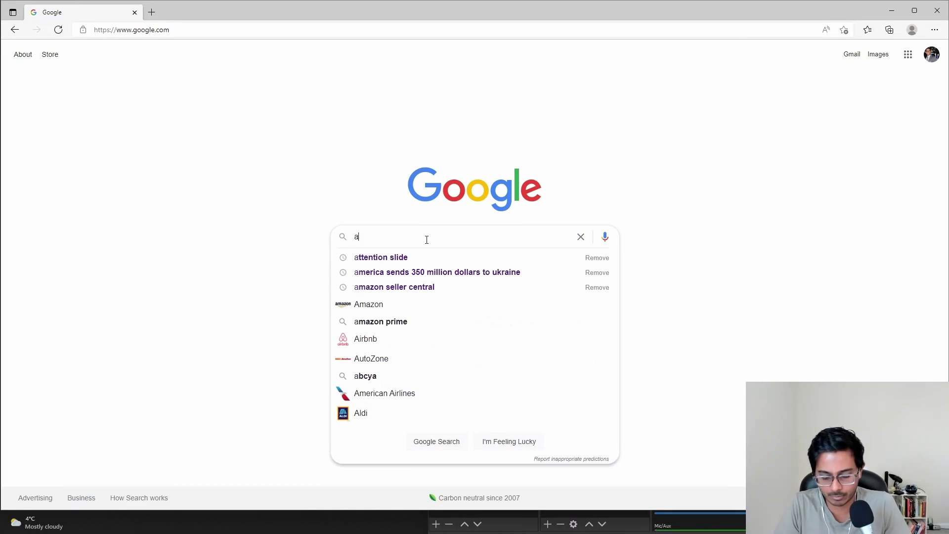
text(ltvers)
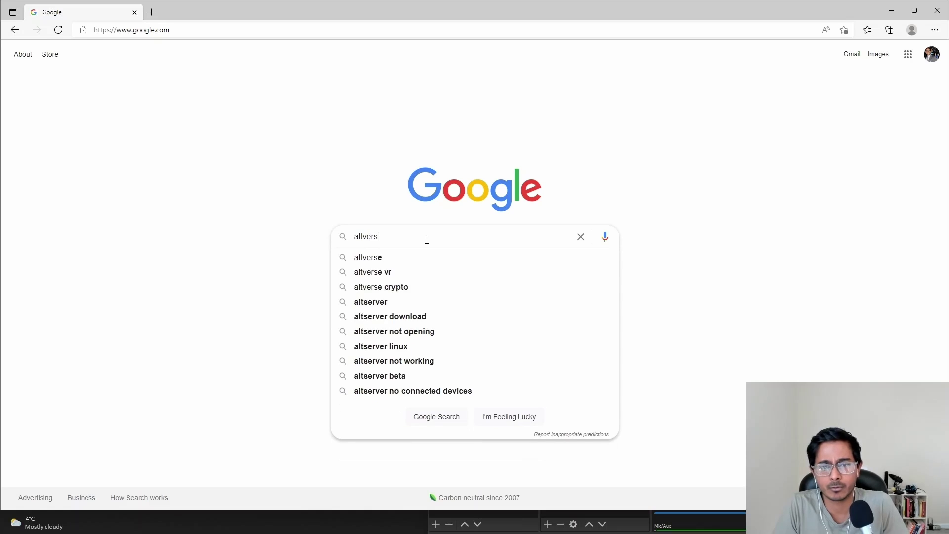
text(e vr)
key(Return)
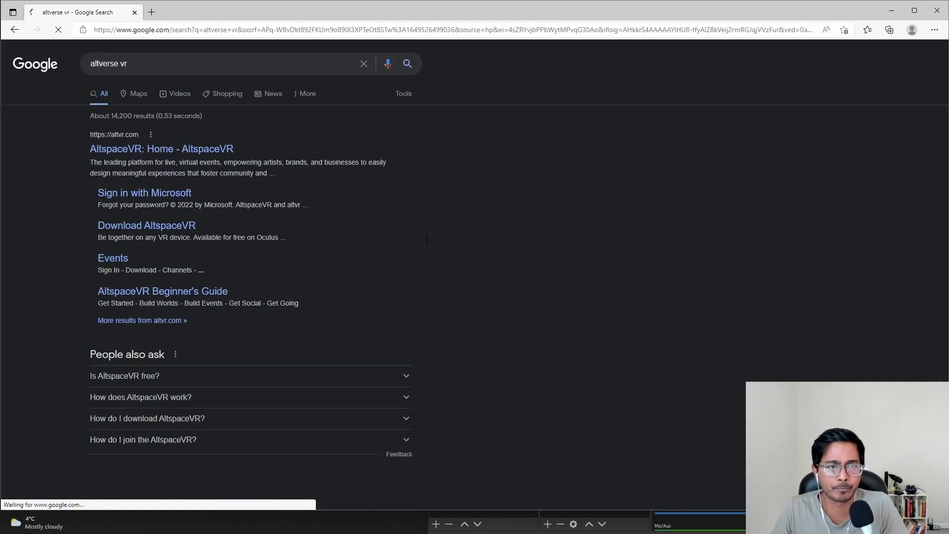
click(182, 150)
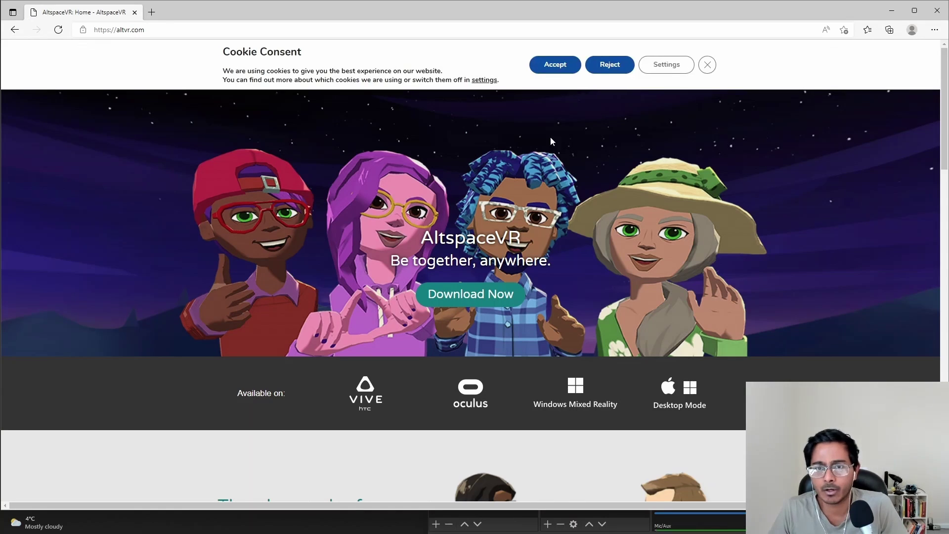
Go to the AltspaceVR download page and accept the site's cookies.
click(452, 296)
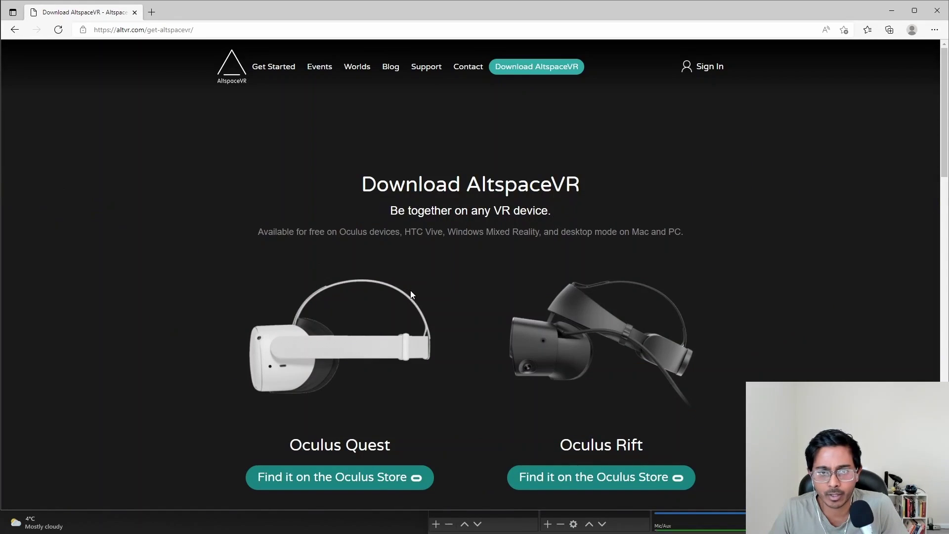
scroll(410, 290, down, 5)
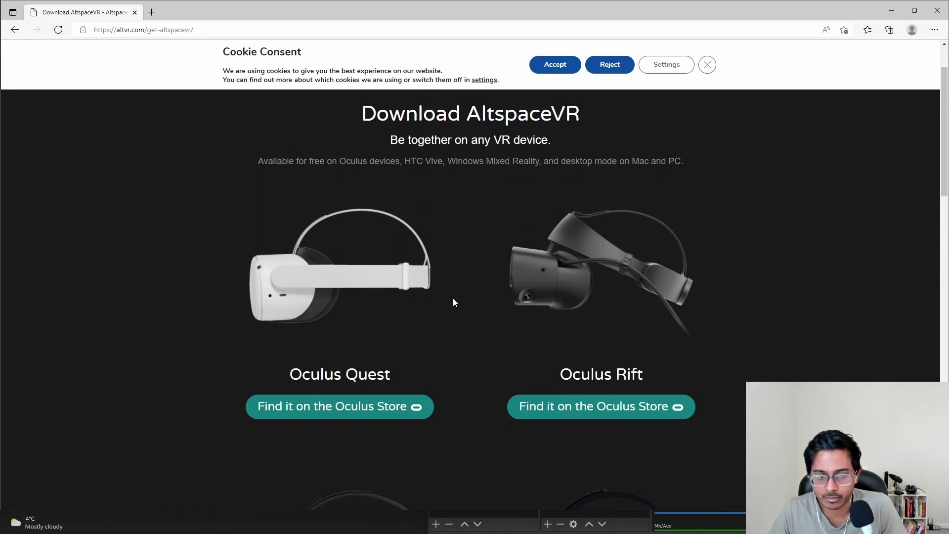
scroll(453, 302, down, 6)
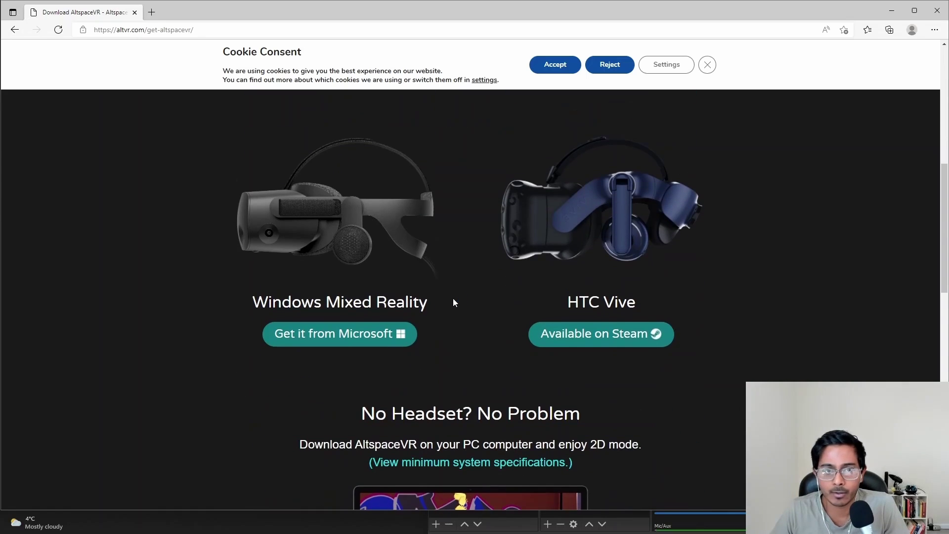
scroll(453, 301, down, 8)
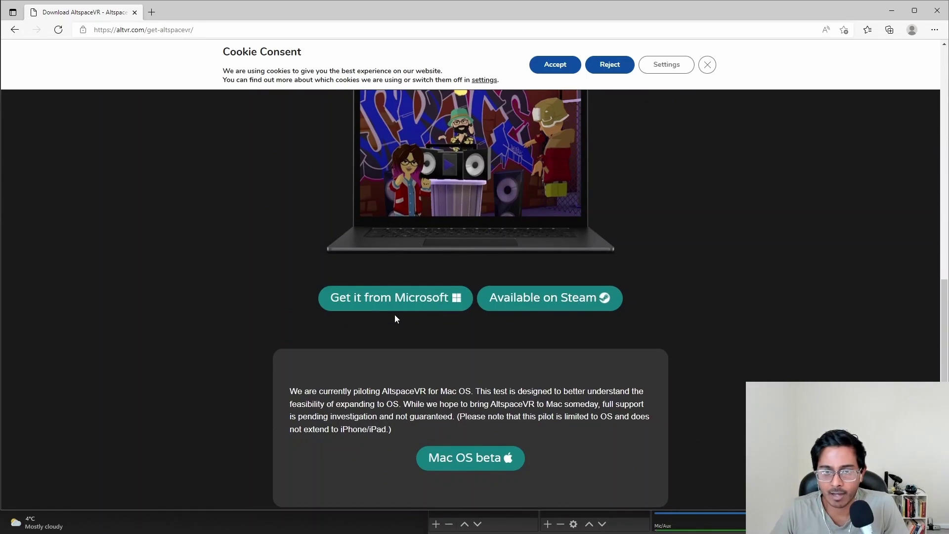
scroll(394, 316, up, 3)
click(555, 68)
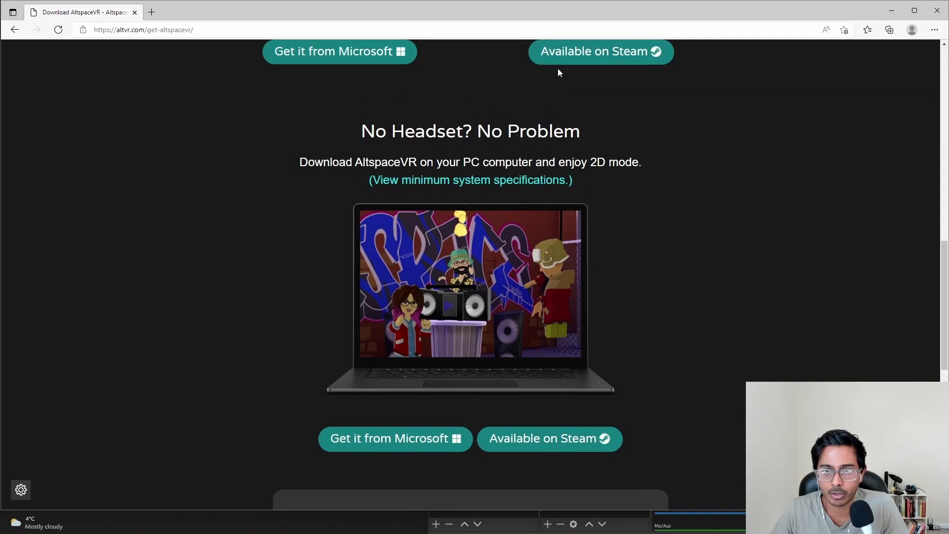
Open the 'Get it from Microsoft' PC download under No Headset in a new tab.
scroll(684, 319, down, 3)
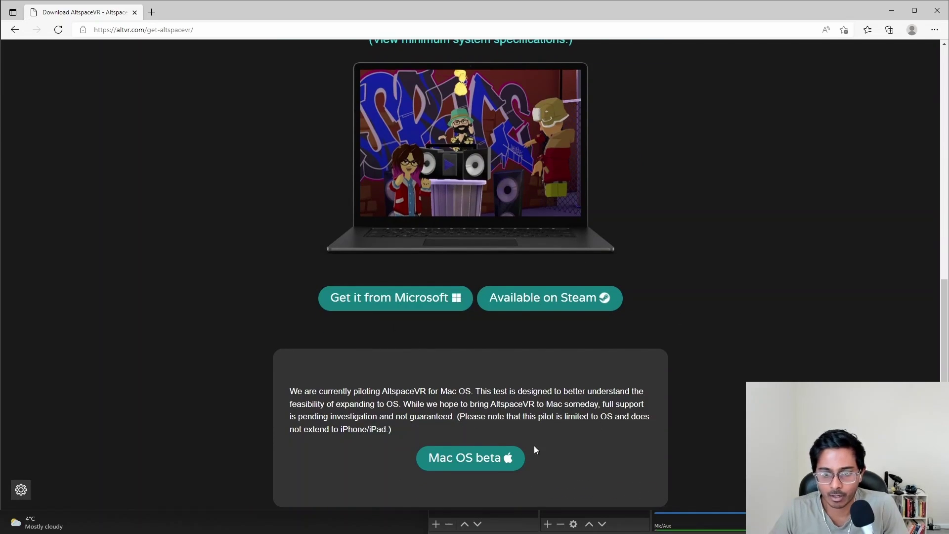
click(393, 308)
scroll(393, 336, down, 4)
scroll(394, 340, up, 4)
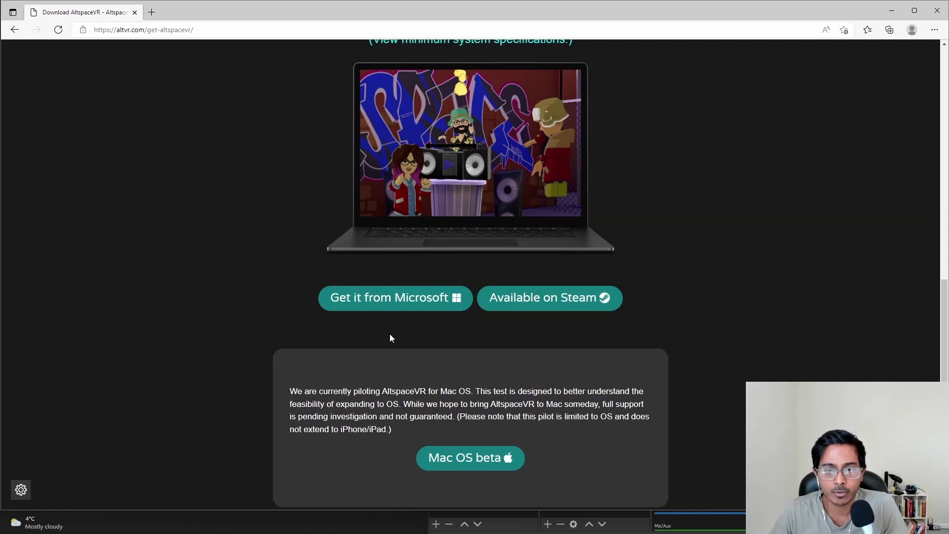
click(390, 307)
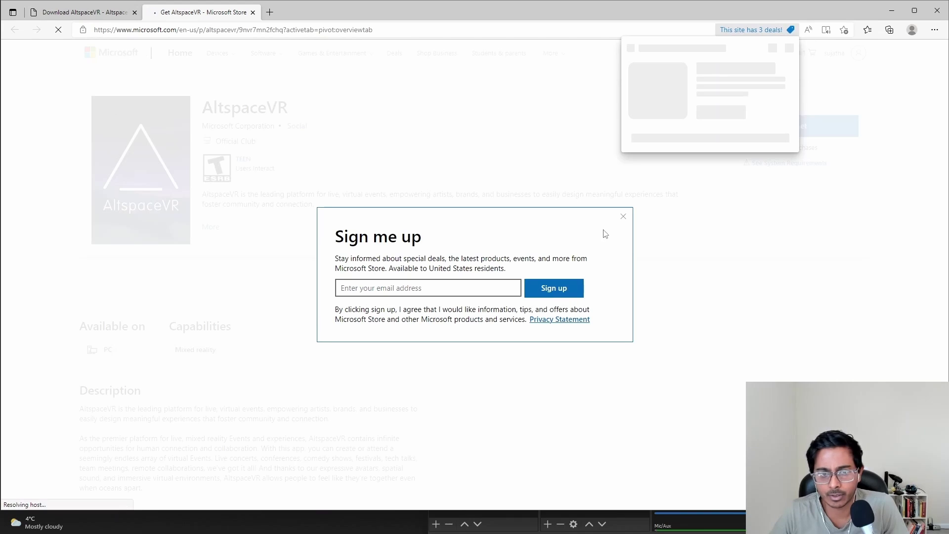
Dismiss the newsletter popup and cashback offer, then get the free AltspaceVR app.
click(622, 218)
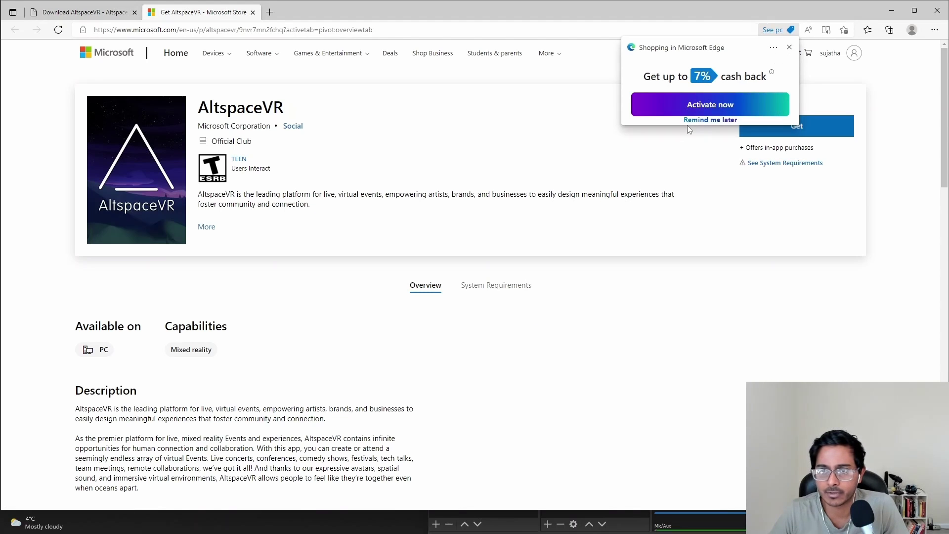
click(789, 46)
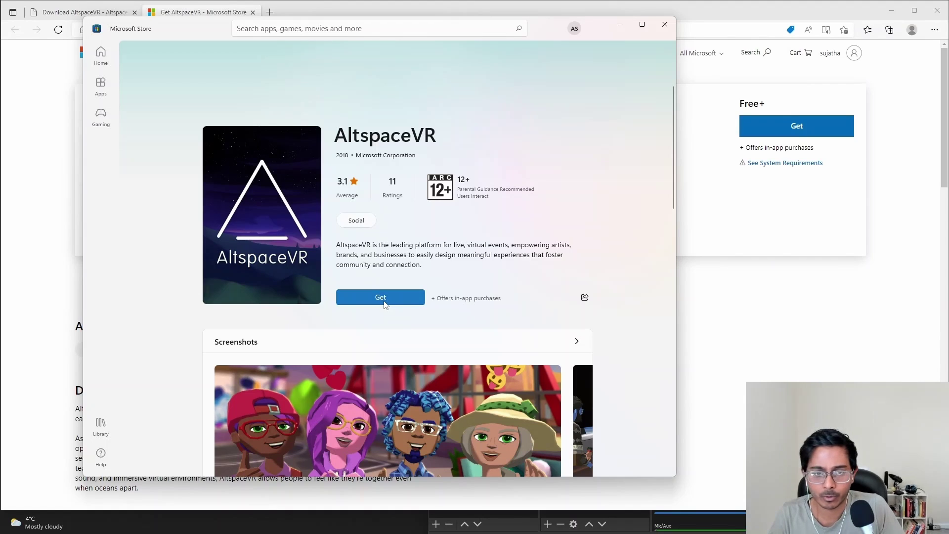
click(381, 298)
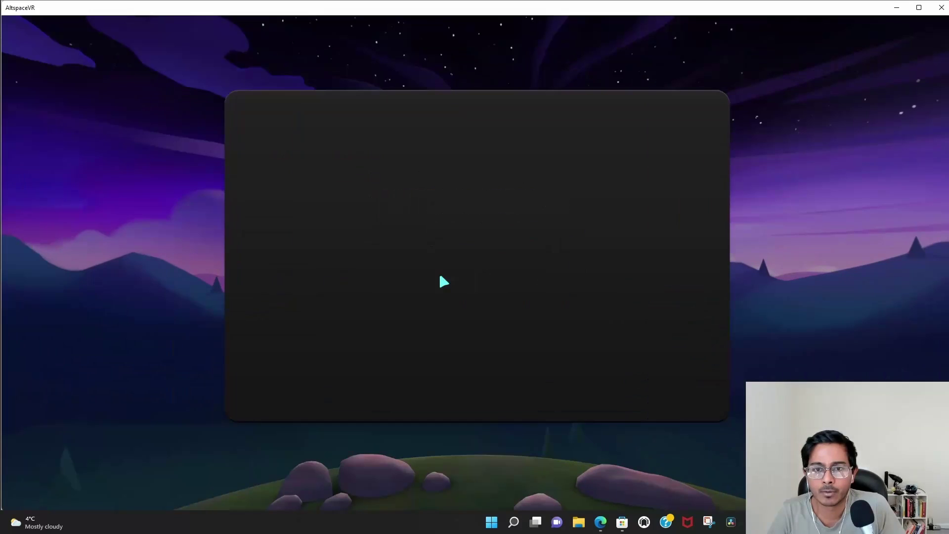
Allow diagnostic data, sign in with a Microsoft account, and grant profile access.
click(515, 303)
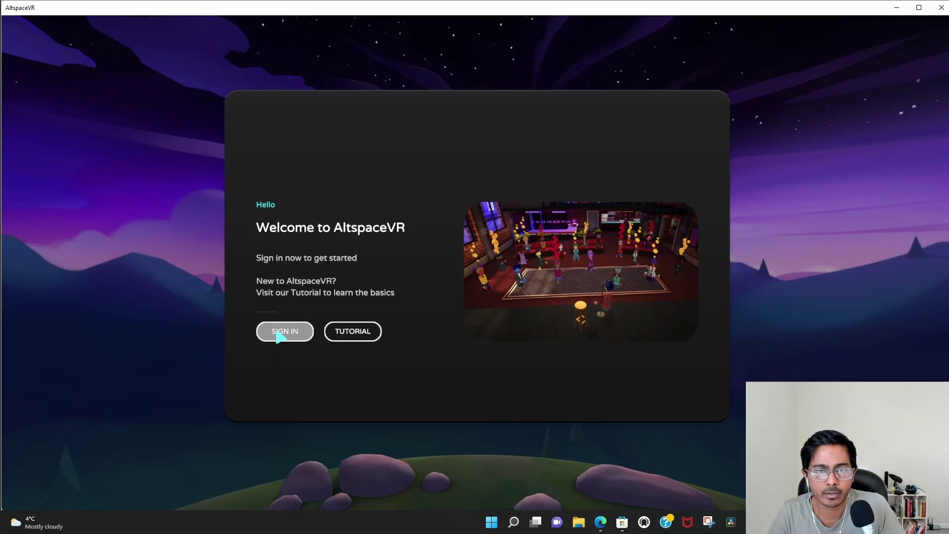
click(281, 335)
click(530, 225)
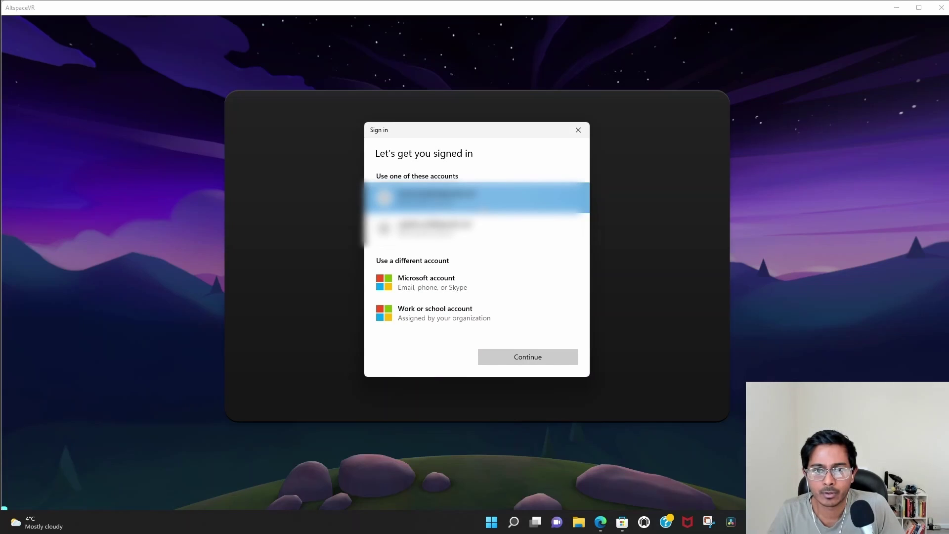
click(524, 316)
click(531, 355)
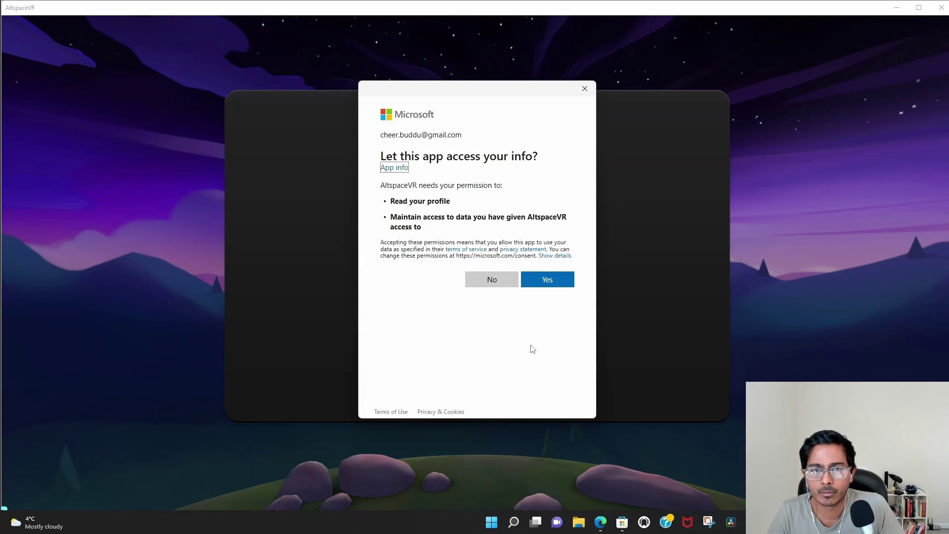
click(551, 280)
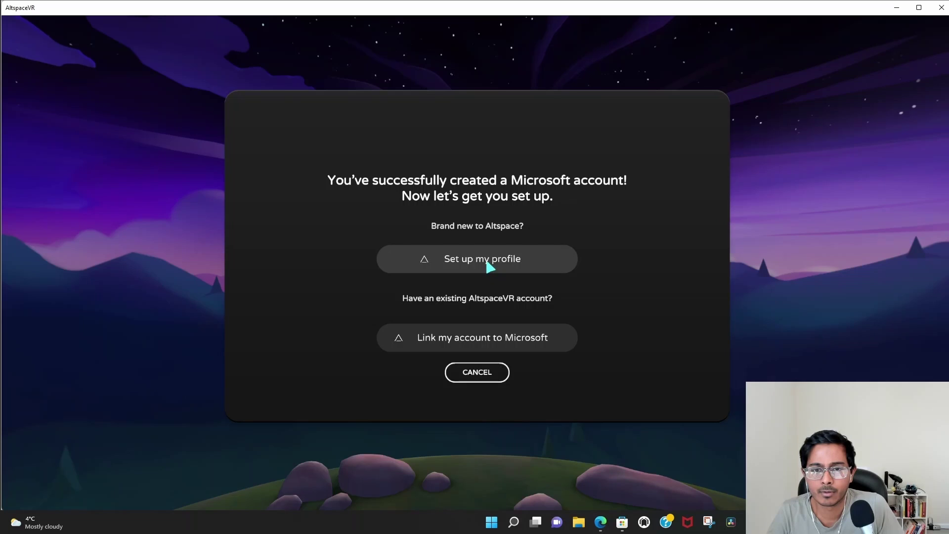
Set up a new profile by entering a display name and a username.
click(490, 267)
click(447, 231)
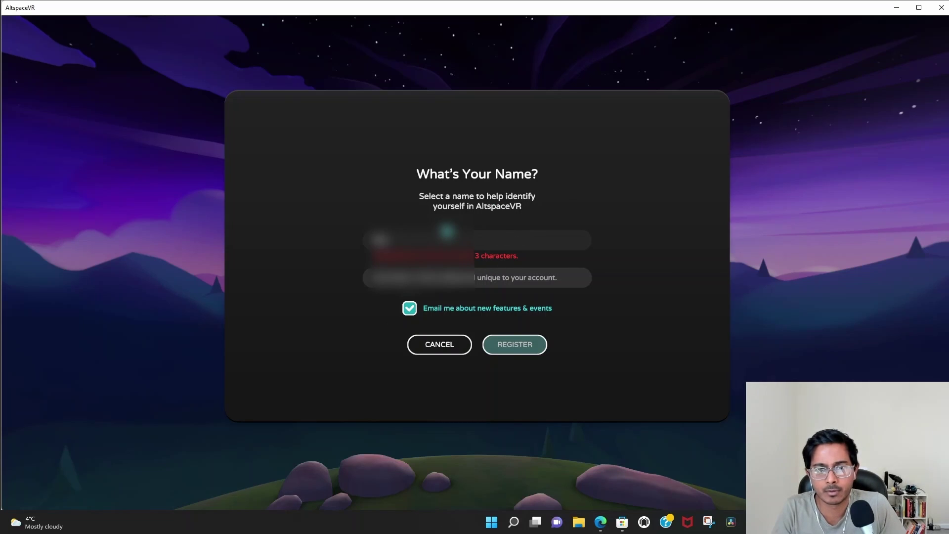
click(403, 283)
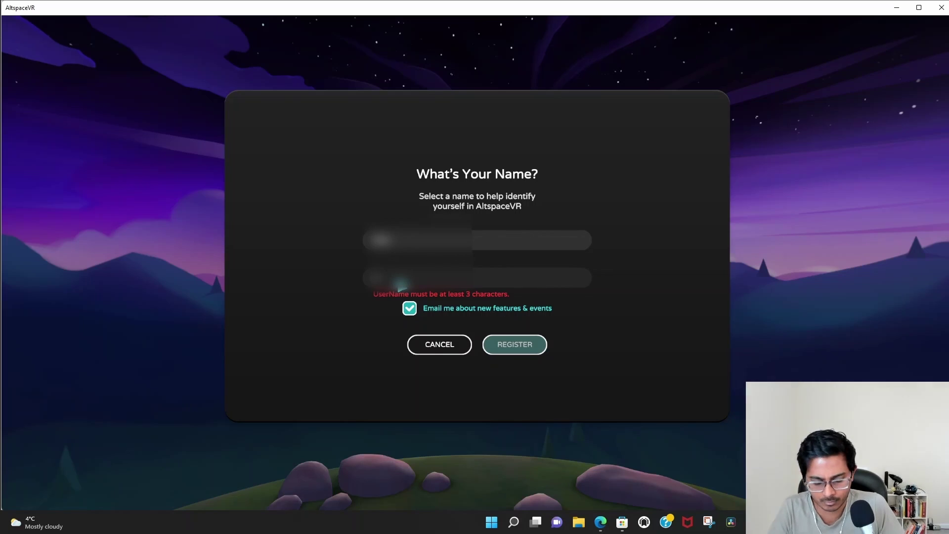
text(ash)
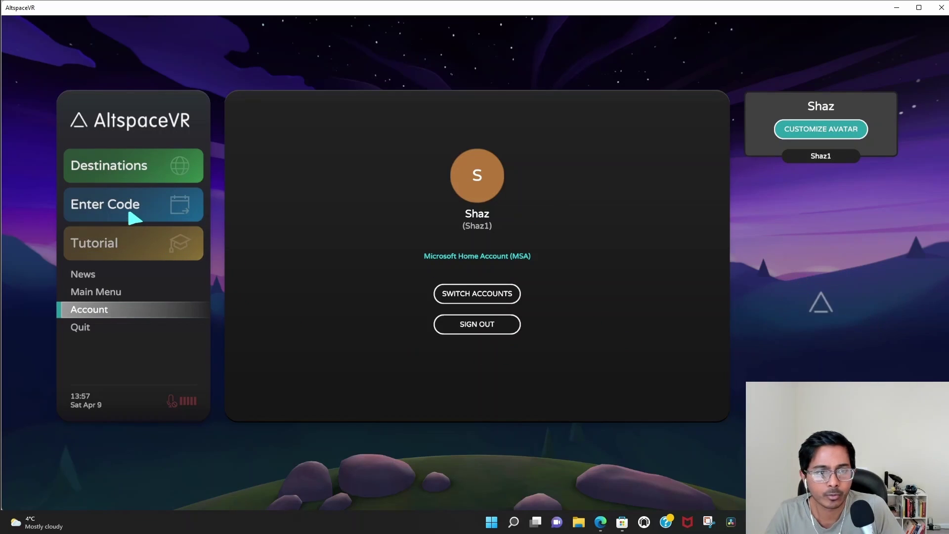
From Destinations, enter the Campfire world.
click(138, 174)
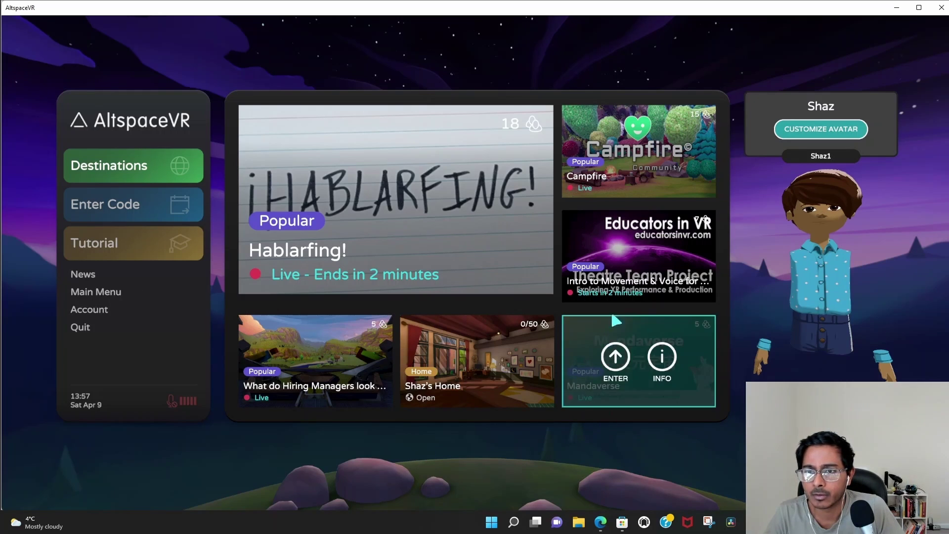
mouse_move(616, 196)
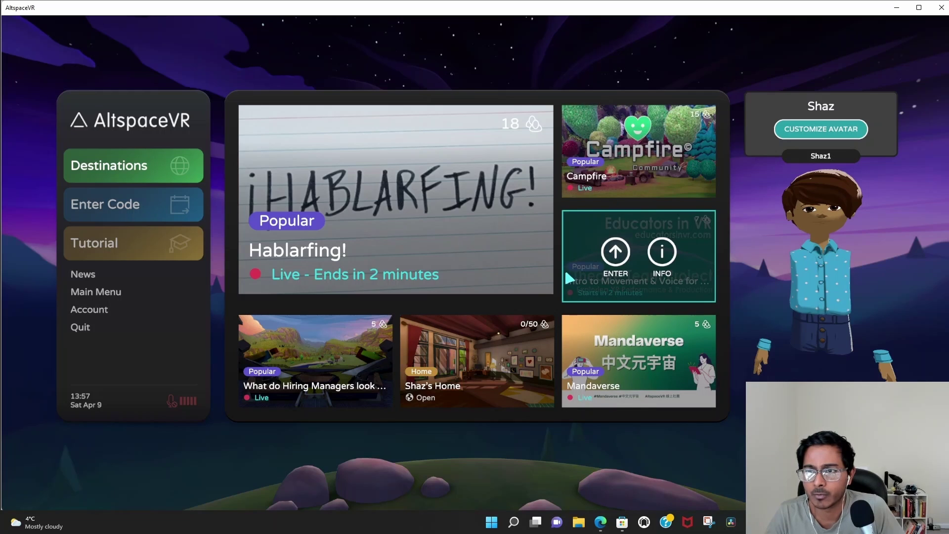
click(618, 150)
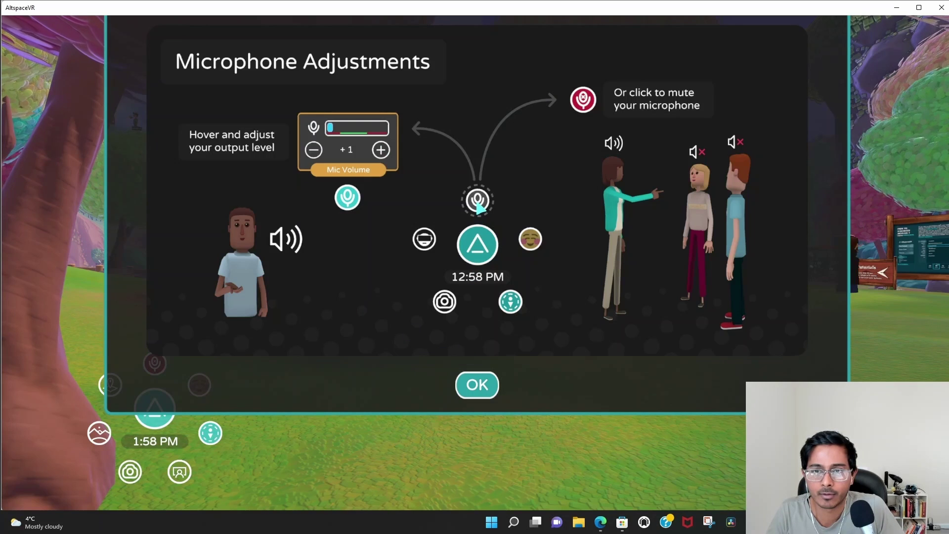
Dismiss the microphone, personal bubble and friending tips, and choose Maybe Later for appearance.
click(481, 384)
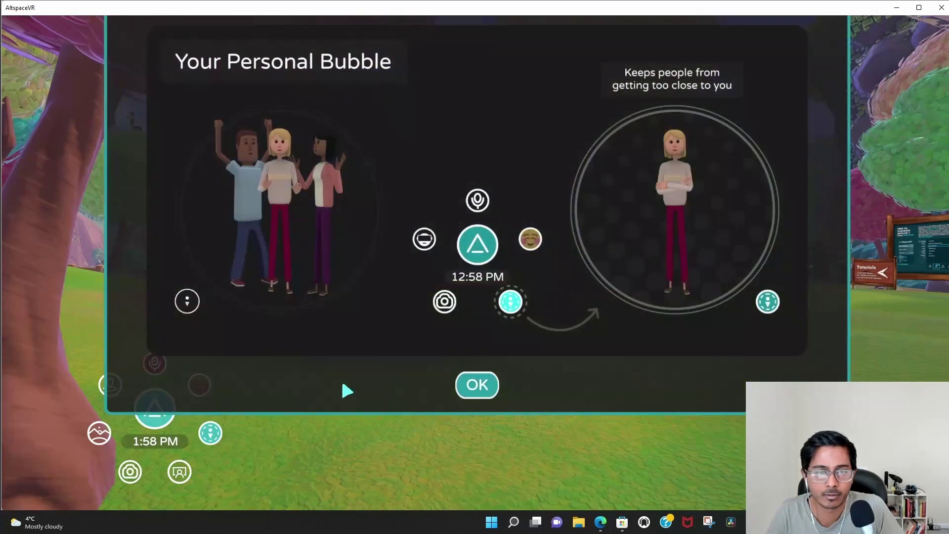
click(484, 385)
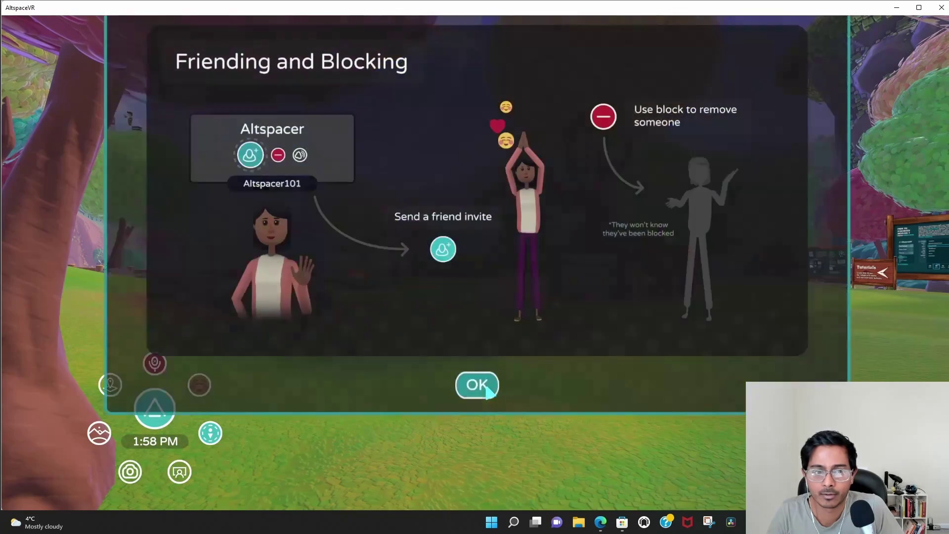
click(477, 385)
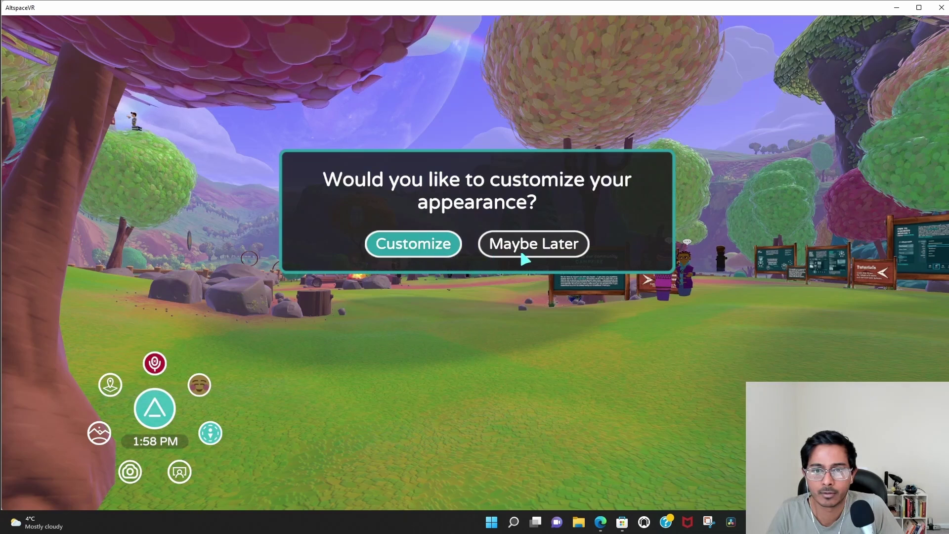
click(533, 244)
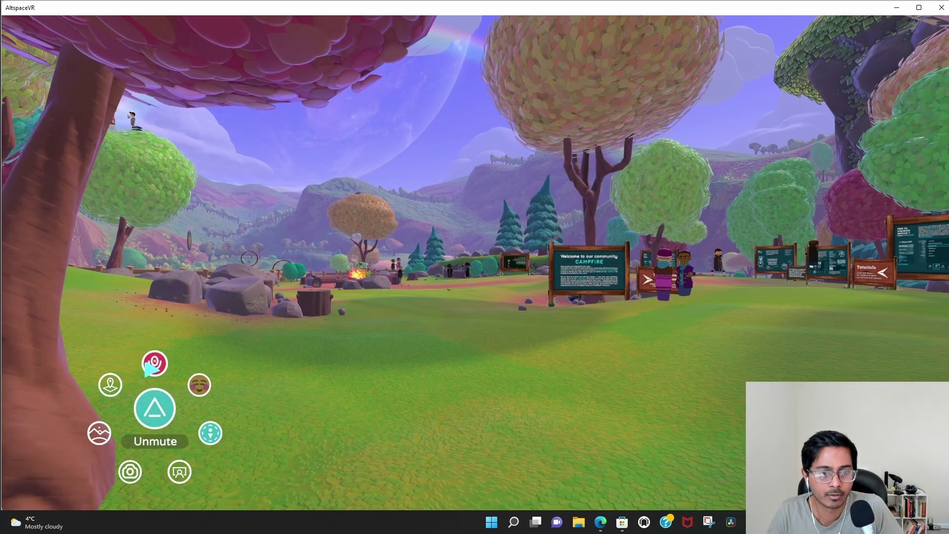
Unmute the microphone, then view this week's events menu and close it.
click(163, 372)
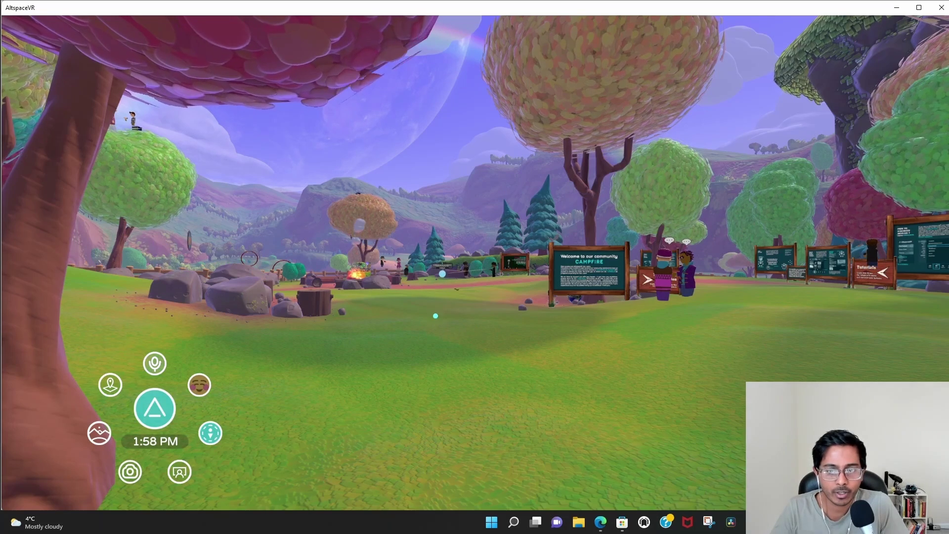
click(155, 410)
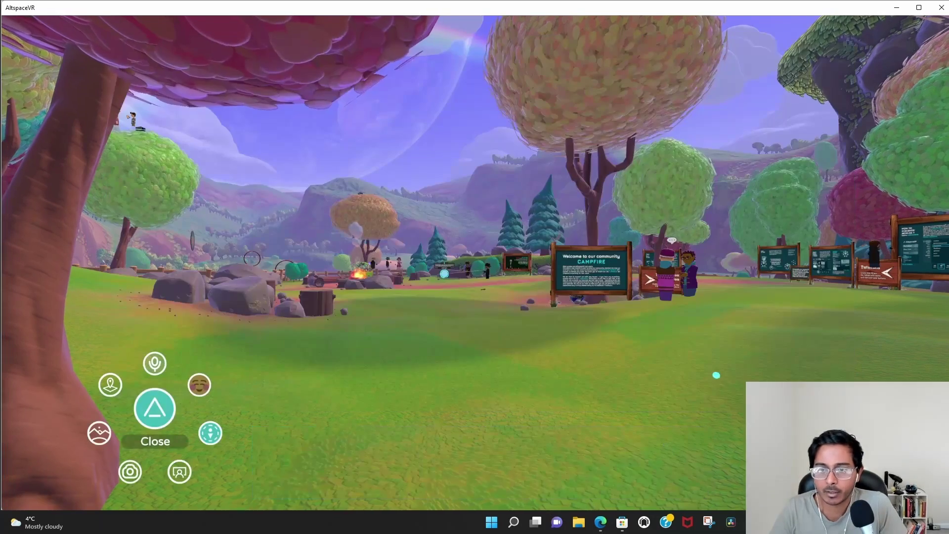
click(667, 457)
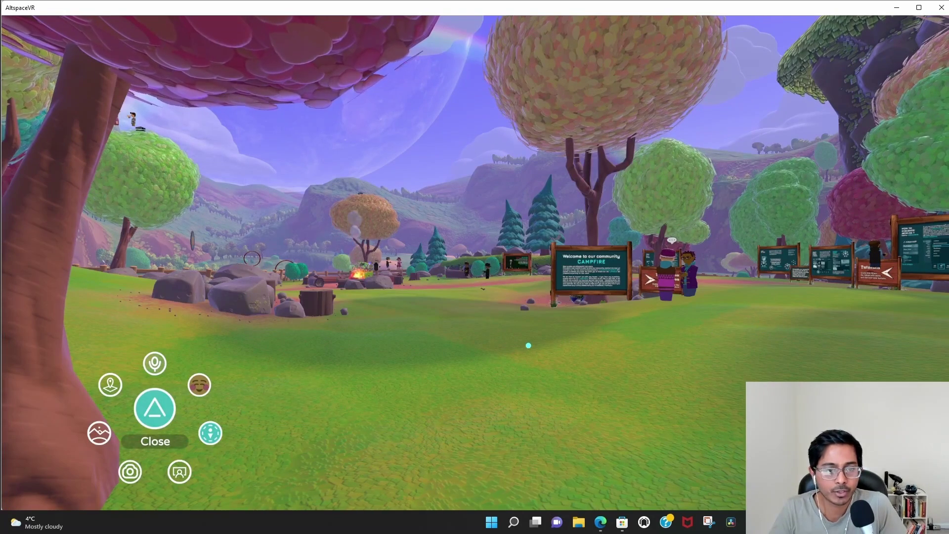